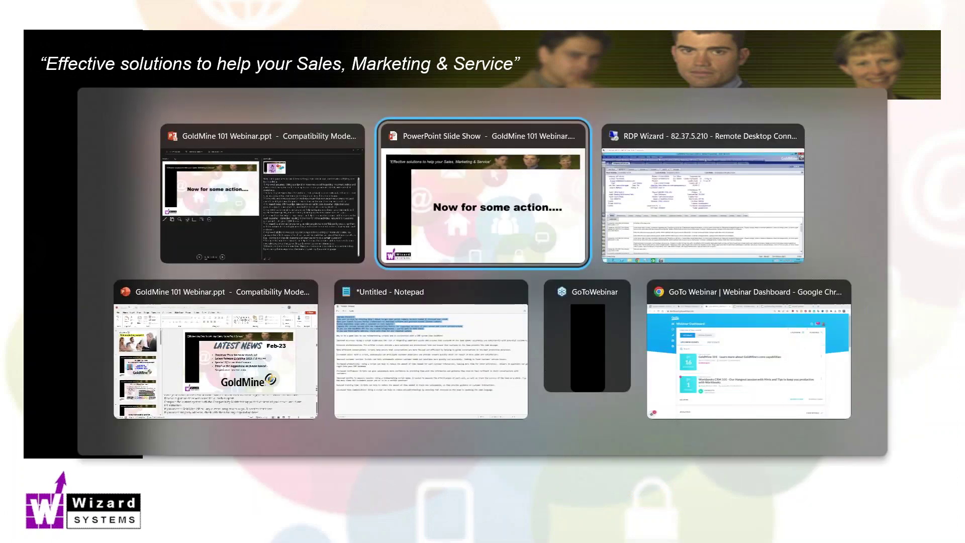
{"action": "key", "text": "alt+Tab"}
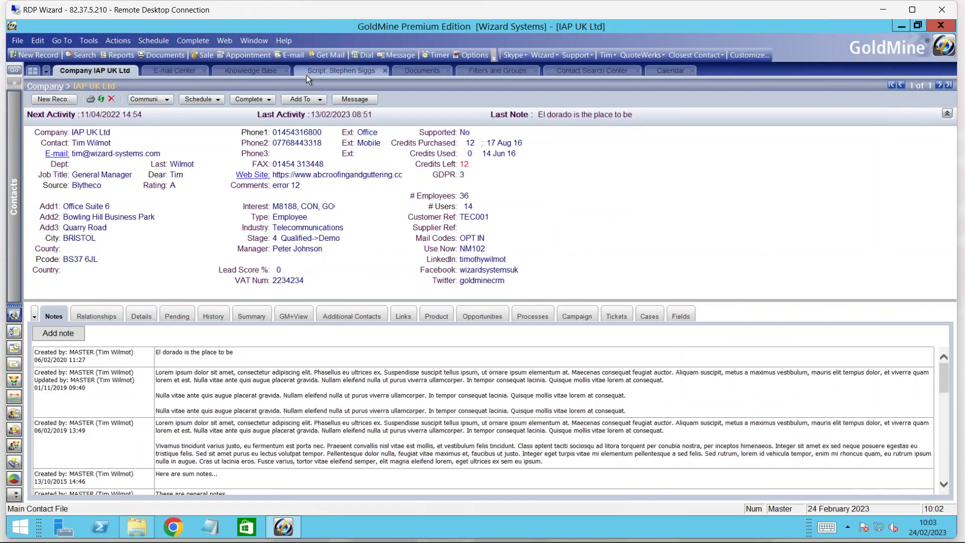
Start a call script for IAP UK Ltd, check its company record, and list available scripts.
{"action": "left_click", "coordinate": [58, 42]}
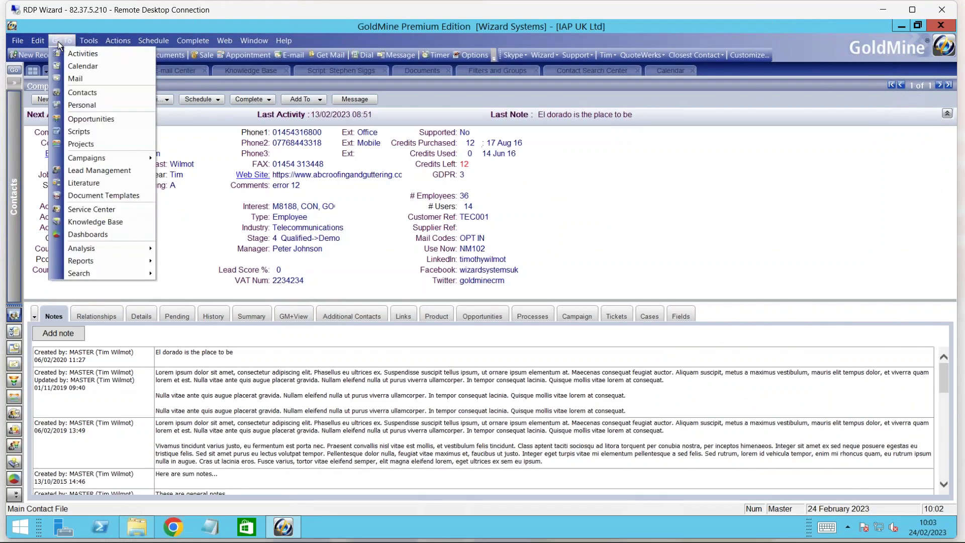
{"action": "left_click", "coordinate": [98, 130]}
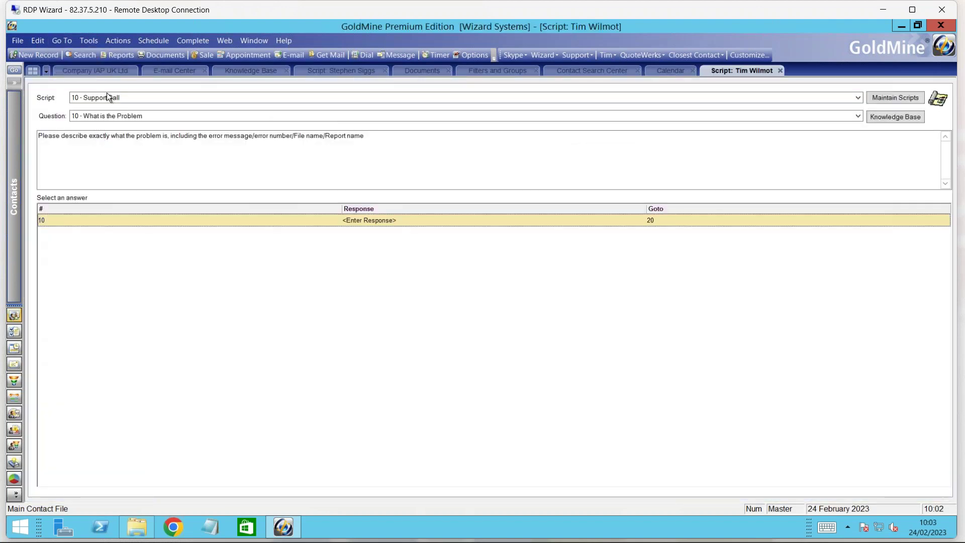
{"action": "left_click", "coordinate": [107, 74]}
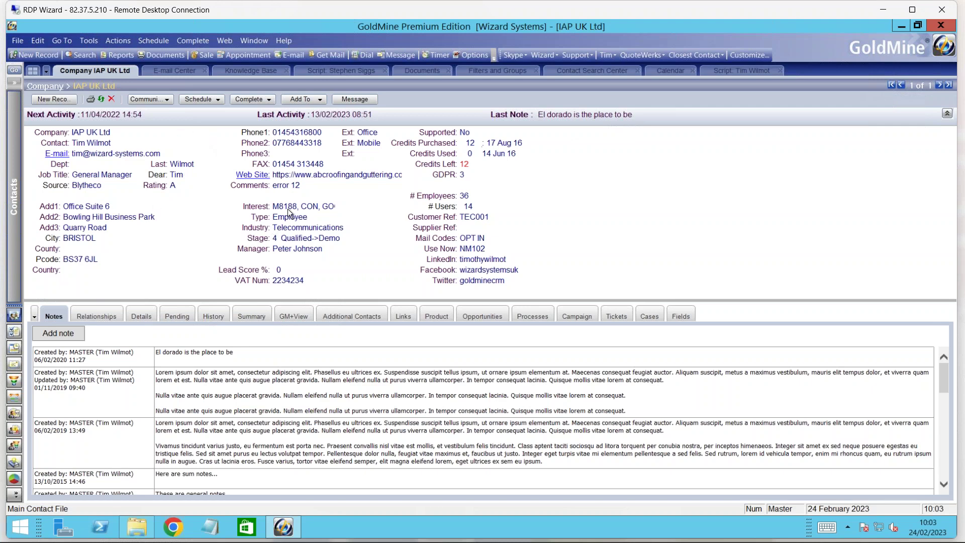
{"action": "left_click", "coordinate": [713, 68]}
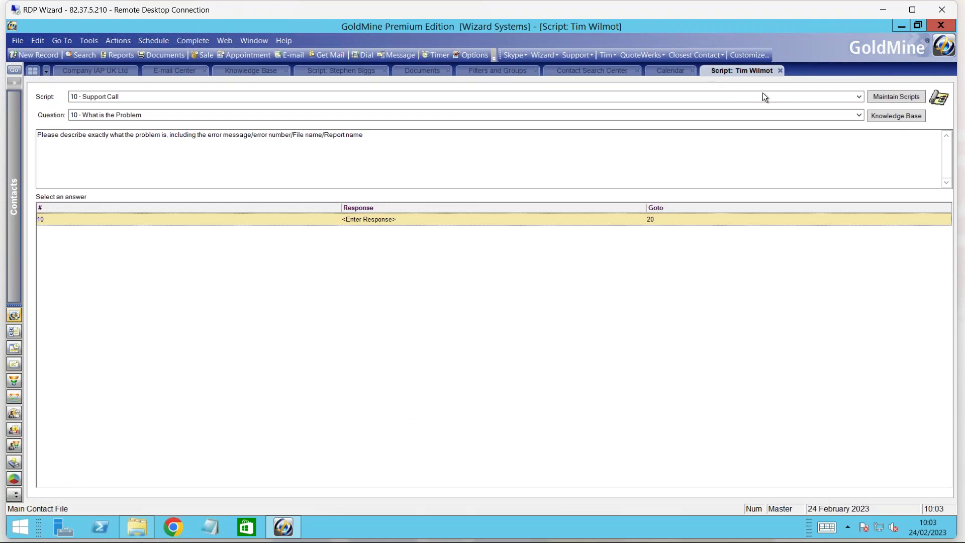
{"action": "left_click", "coordinate": [859, 98]}
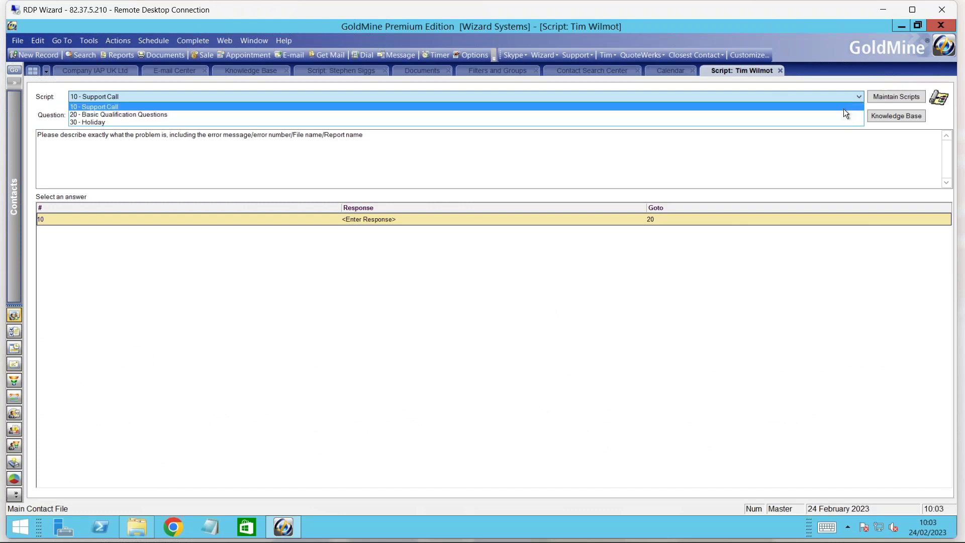
{"action": "left_click", "coordinate": [843, 108]}
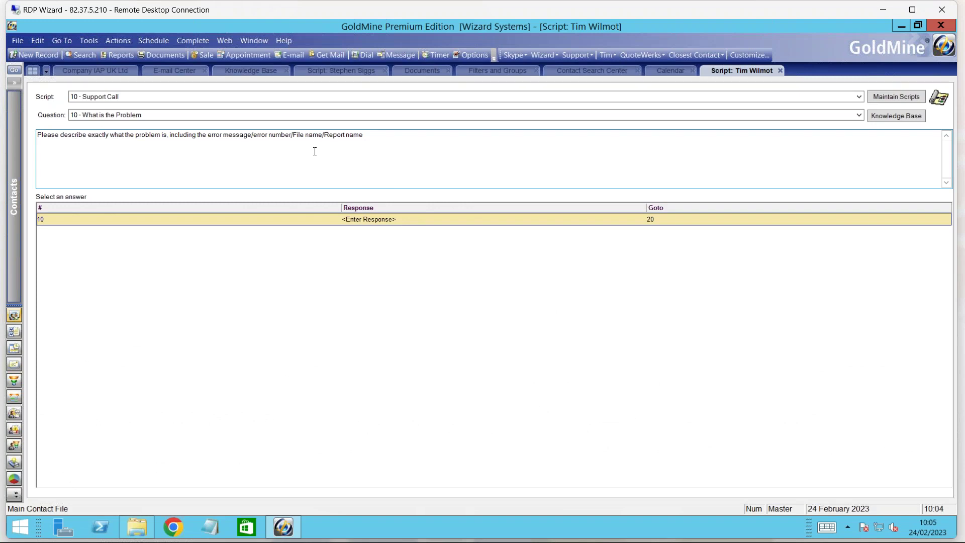
{"action": "left_click_drag", "start_coordinate": [373, 136], "coordinate": [52, 128]}
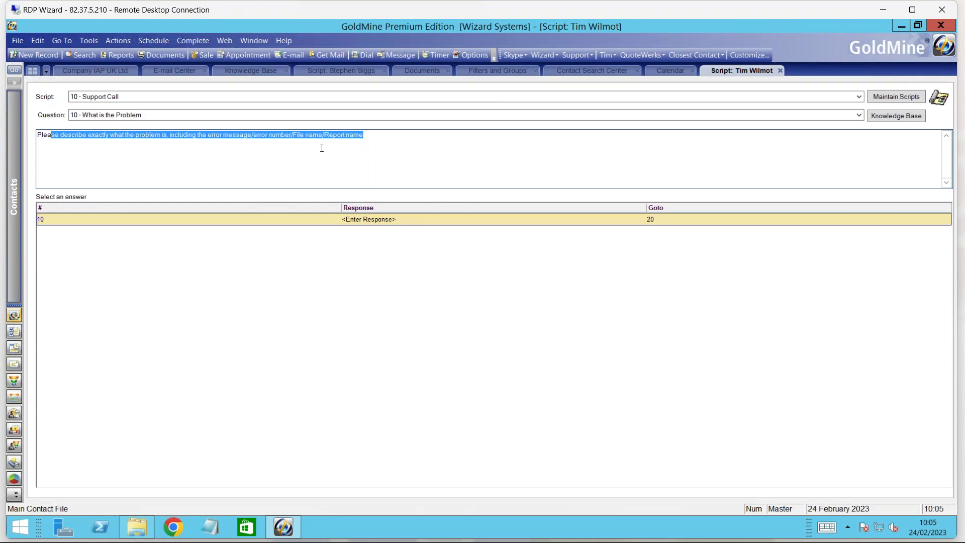
{"action": "left_click", "coordinate": [344, 135]}
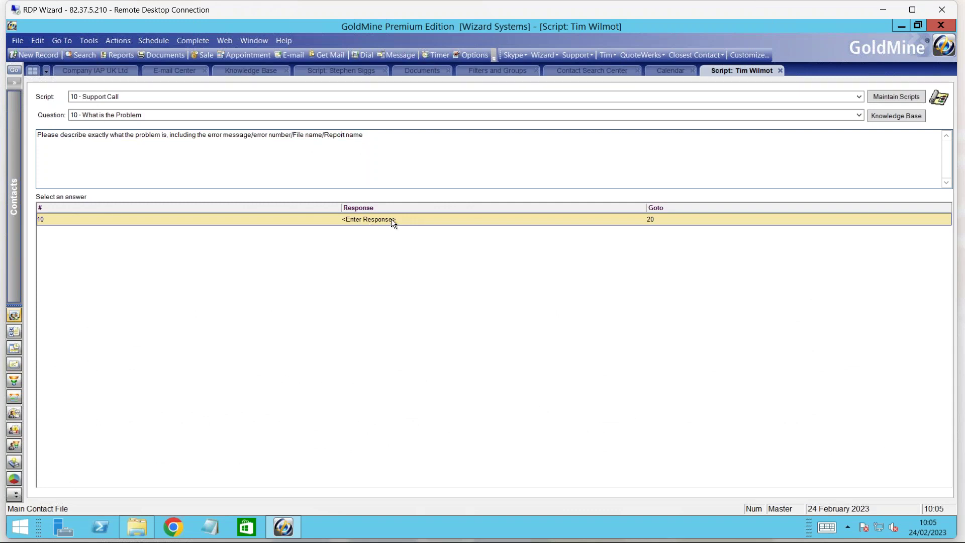
Answer 'What is the Problem' with 'error 12', bringing up the version question's response box.
{"action": "double_click", "coordinate": [392, 220]}
{"action": "left_click_drag", "start_coordinate": [810, 379], "coordinate": [702, 281]}
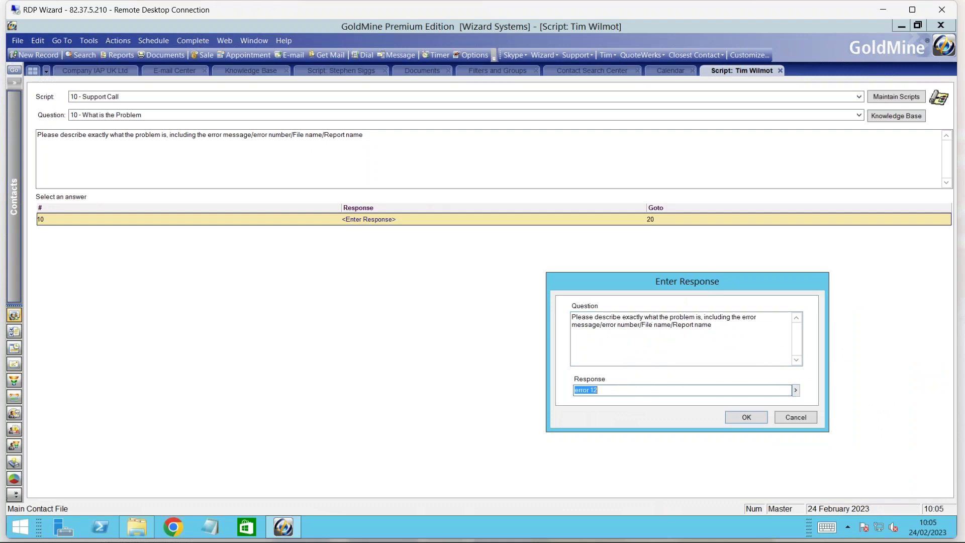
{"action": "left_click", "coordinate": [670, 389]}
{"action": "left_click", "coordinate": [746, 417]}
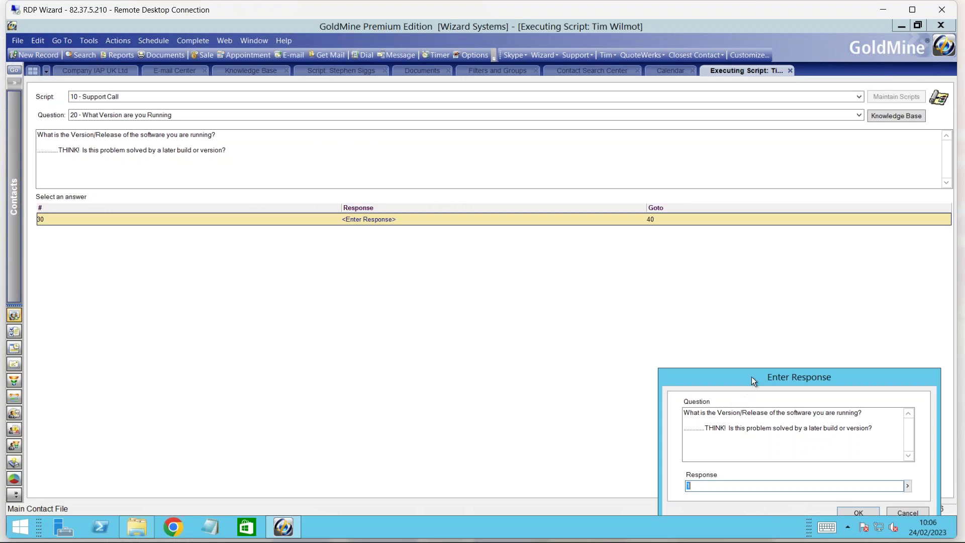
{"action": "left_click_drag", "start_coordinate": [752, 377], "coordinate": [691, 316]}
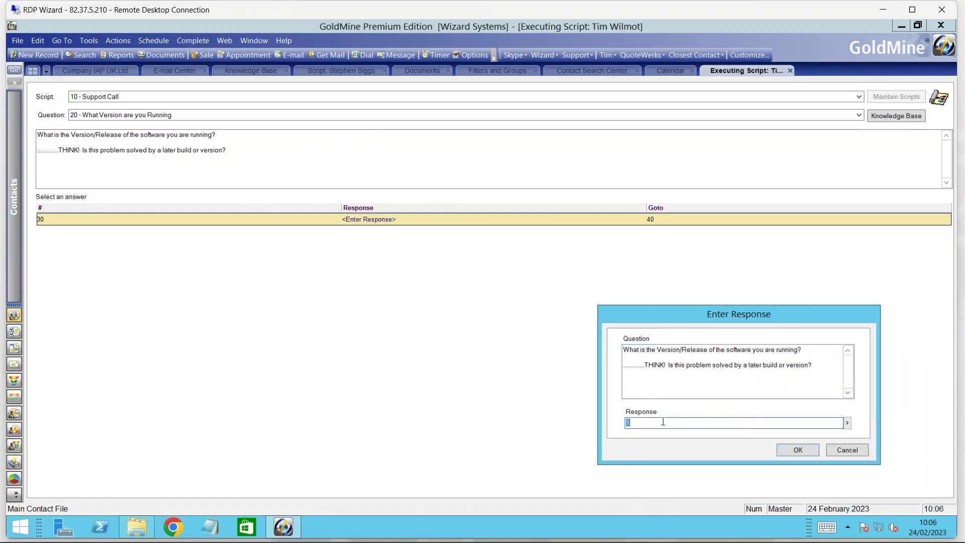
Submit the version answer and answer 2019 for the operating system question.
{"action": "left_click", "coordinate": [803, 453]}
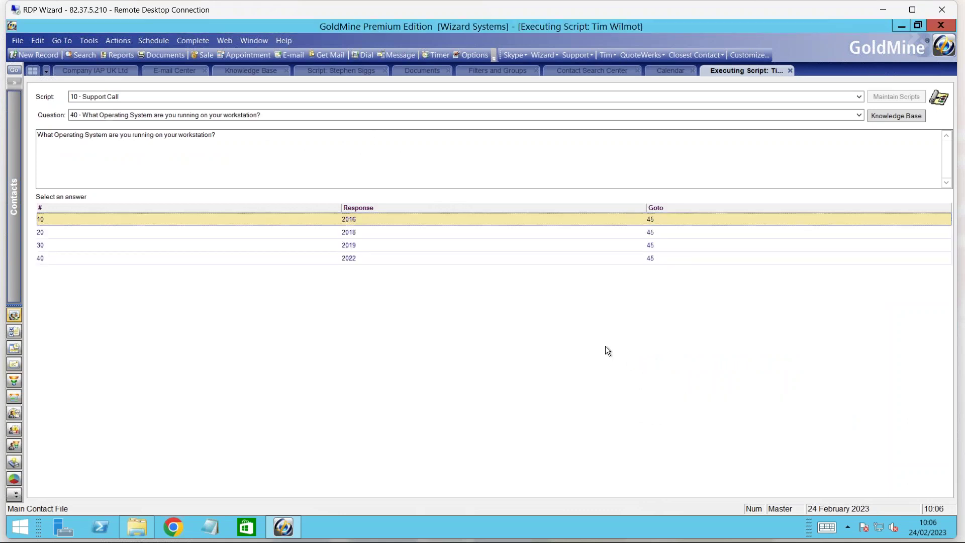
{"action": "left_click", "coordinate": [426, 235]}
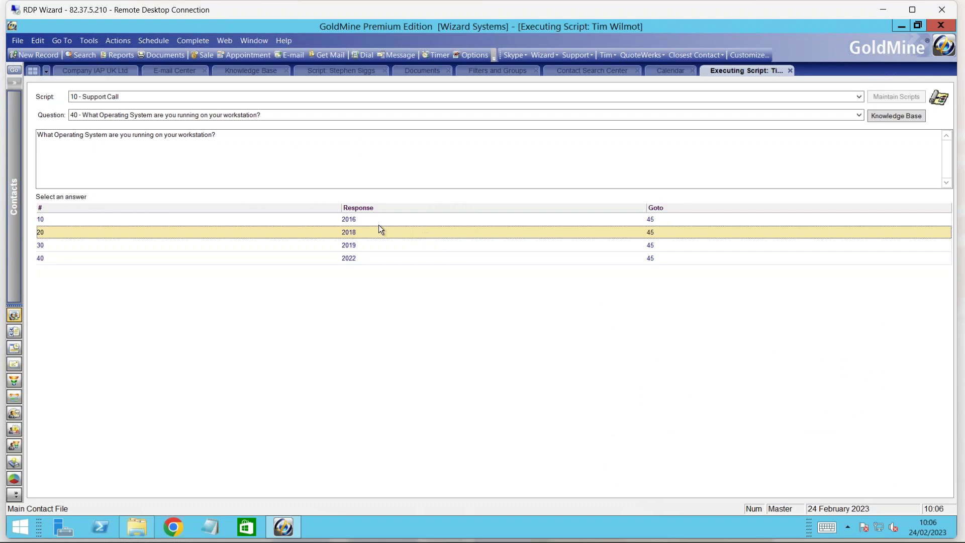
{"action": "left_click", "coordinate": [368, 248]}
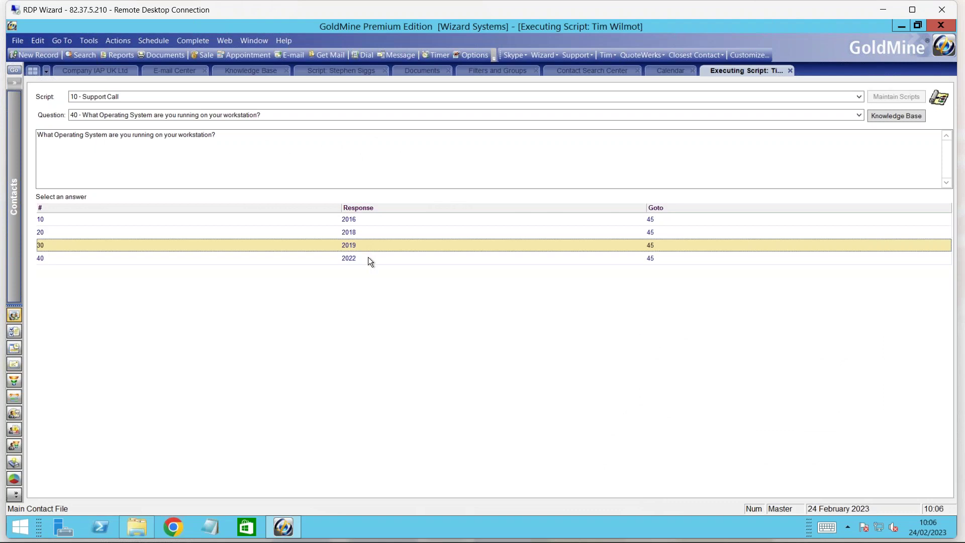
{"action": "double_click", "coordinate": [368, 258]}
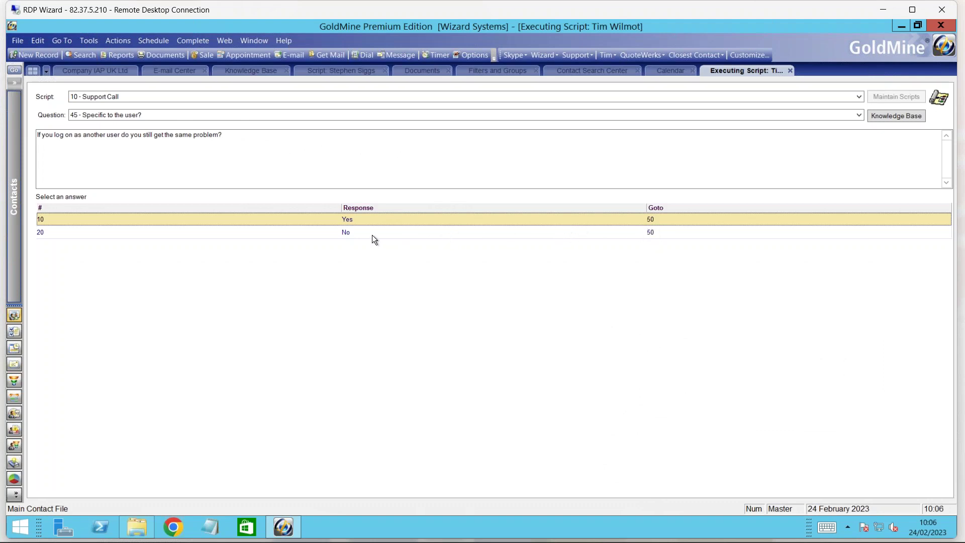
Answer No to the user-specific and workstation questions, reaching question 55.
{"action": "left_click", "coordinate": [350, 233]}
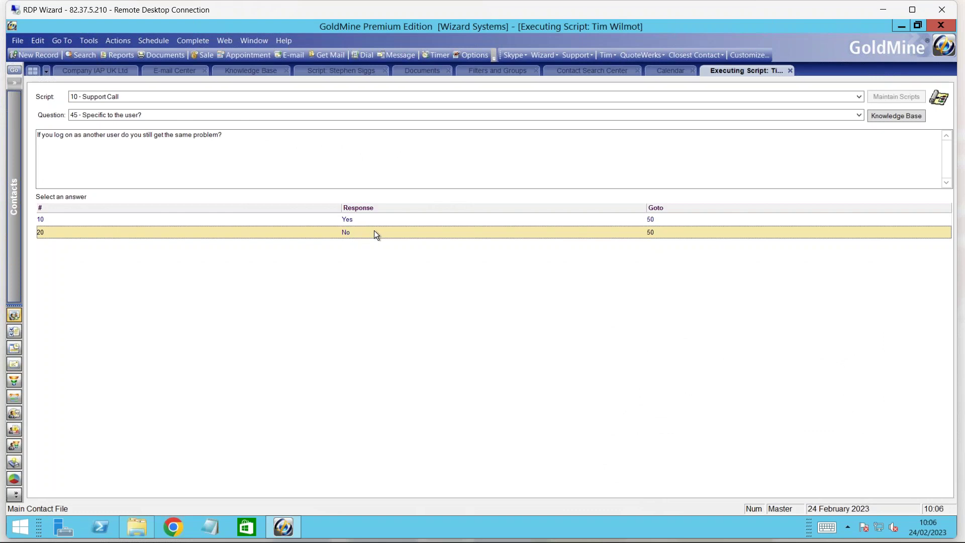
{"action": "double_click", "coordinate": [374, 232]}
{"action": "left_click", "coordinate": [372, 232]}
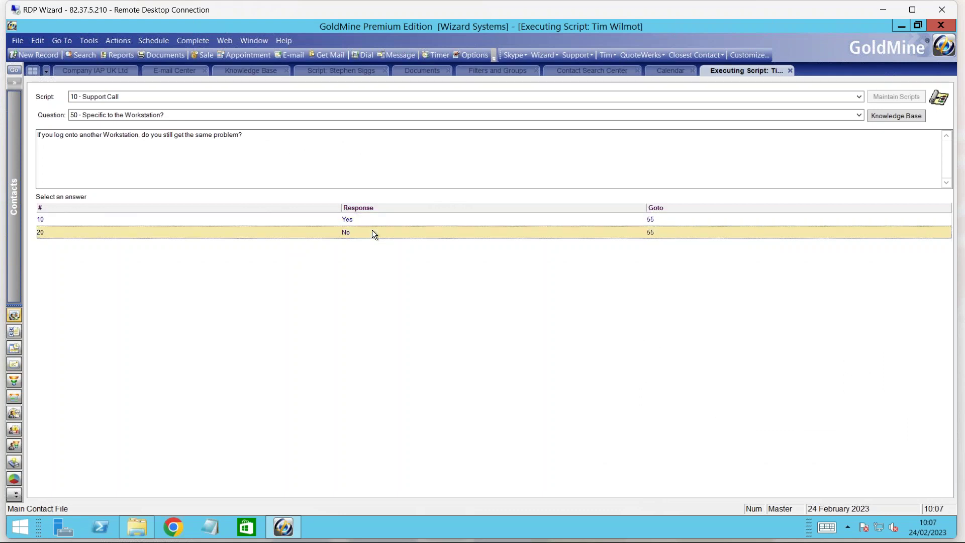
{"action": "double_click", "coordinate": [372, 232]}
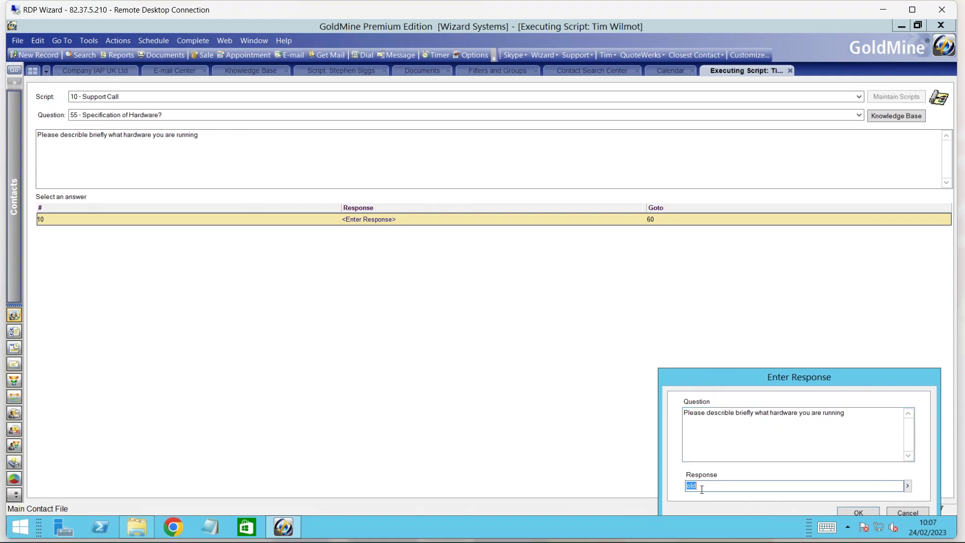
Enter placeholder text for hardware, confirm the other-software answer, and answer No to replicating the error.
{"action": "type", "text": "fdfvdfvdffvdfvdv"}
{"action": "left_click", "coordinate": [850, 510]}
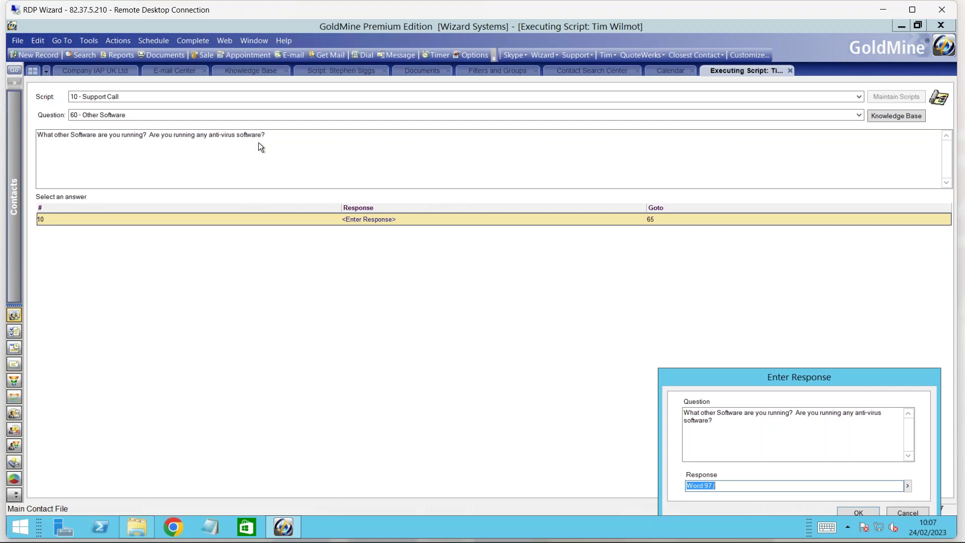
{"action": "left_click", "coordinate": [844, 512]}
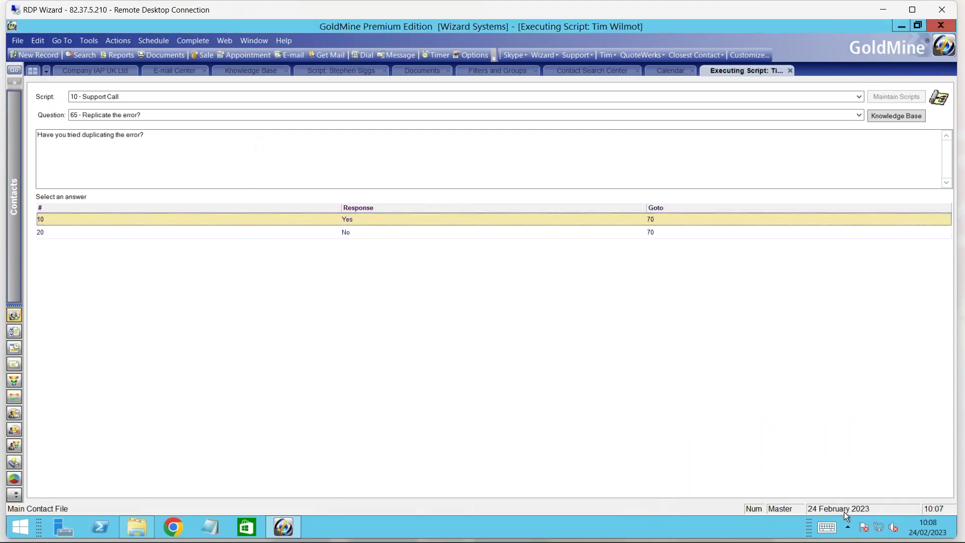
{"action": "double_click", "coordinate": [376, 232]}
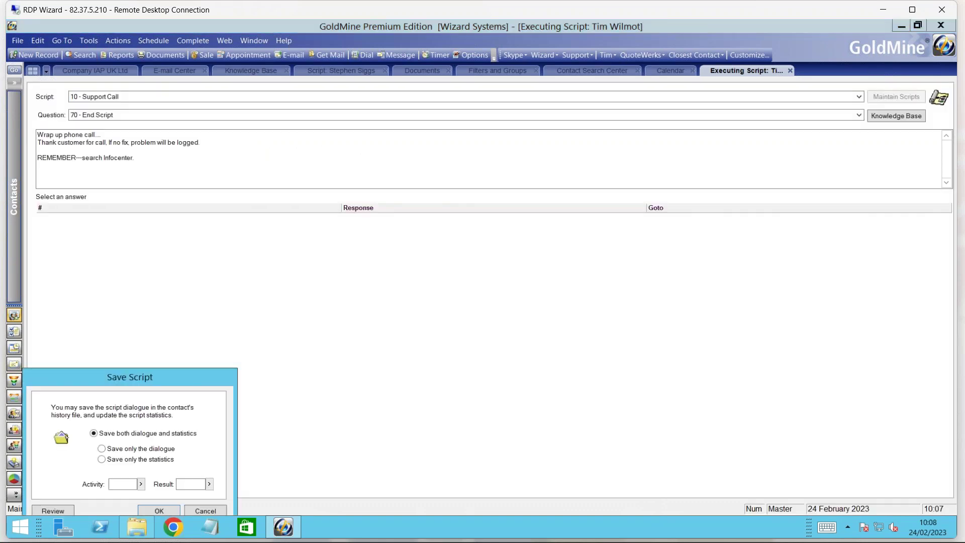
Review the script dialogue, save dialogue and statistics to history, and return to IAP UK Ltd.
{"action": "left_click_drag", "start_coordinate": [165, 380], "coordinate": [271, 286]}
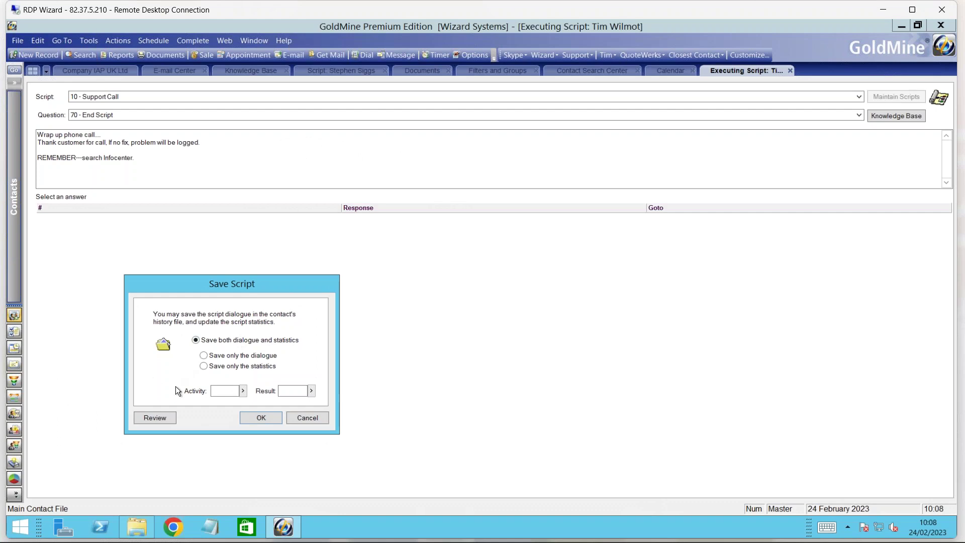
{"action": "left_click", "coordinate": [164, 418]}
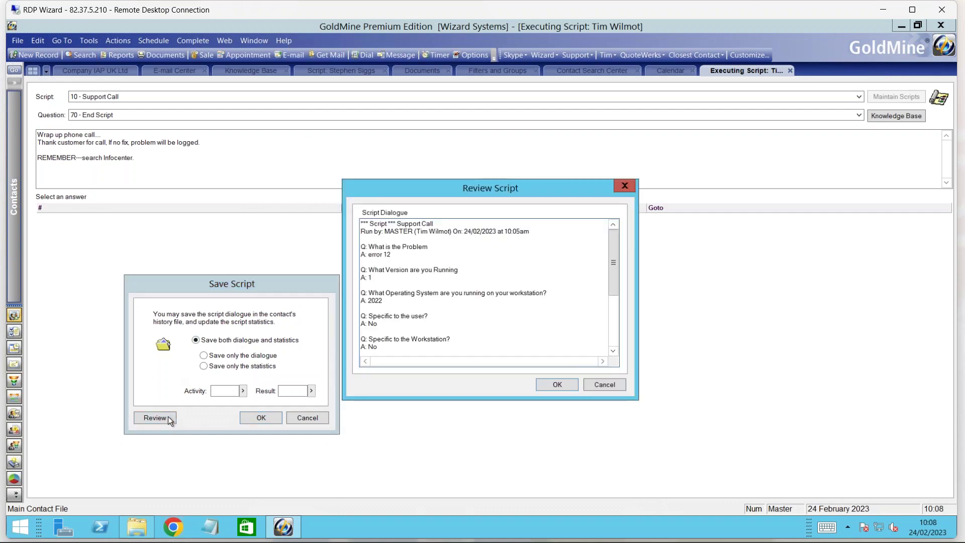
{"action": "mouse_move", "coordinate": [611, 288]}
{"action": "left_mouse_down"}
{"action": "mouse_move", "coordinate": [615, 316]}
{"action": "mouse_move", "coordinate": [611, 299]}
{"action": "left_mouse_up"}
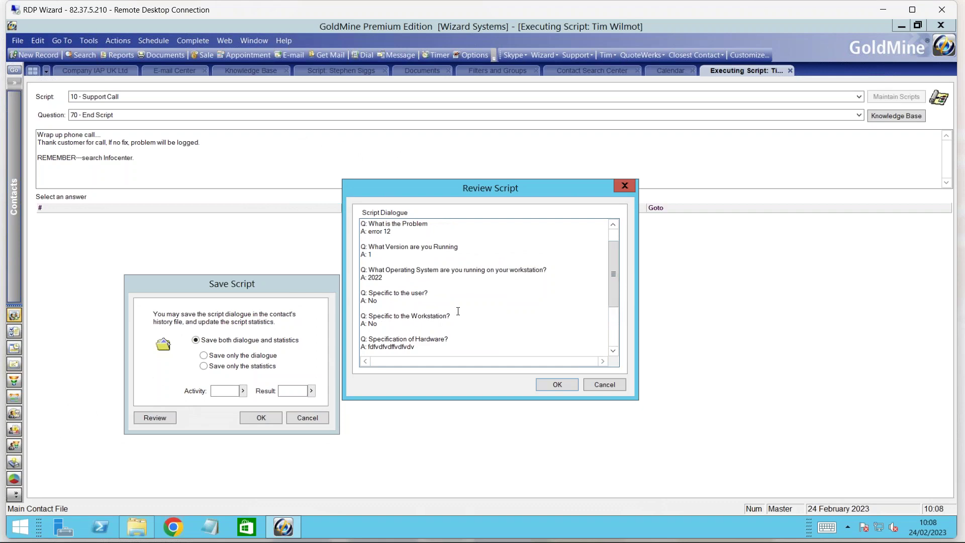
{"action": "left_click", "coordinate": [601, 385]}
{"action": "left_click", "coordinate": [262, 419]}
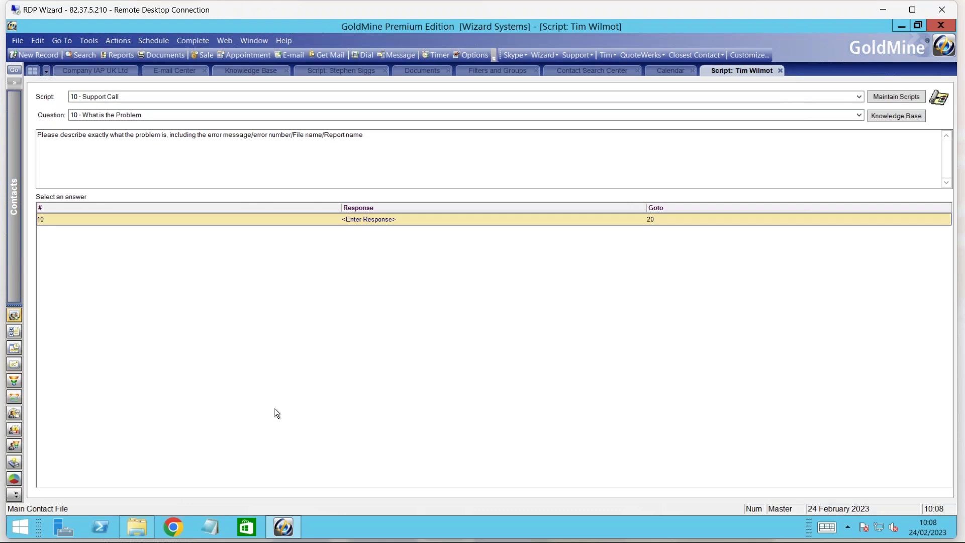
{"action": "left_click", "coordinate": [104, 72]}
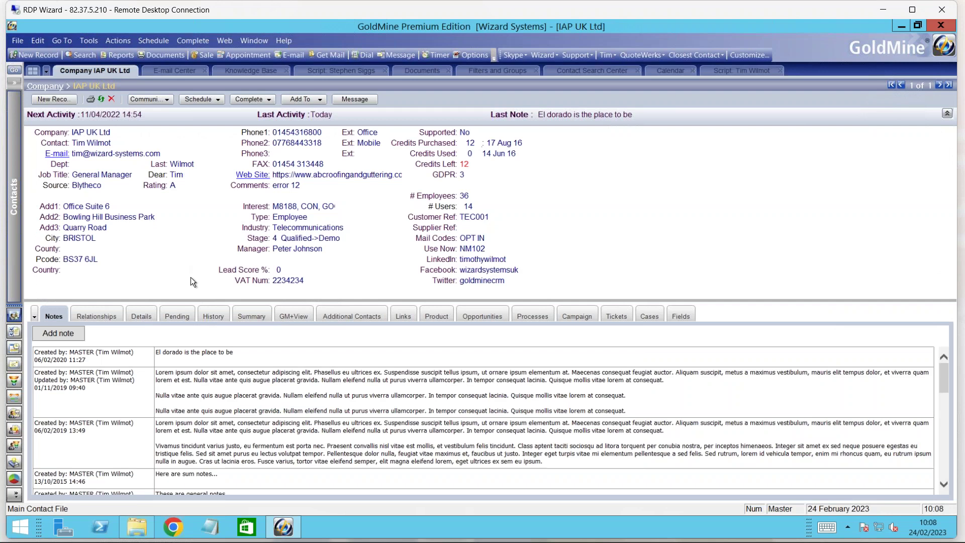
Open the Support Call entry from IAP UK Ltd's History and scroll through its question-and-answer notes.
{"action": "left_click", "coordinate": [211, 317]}
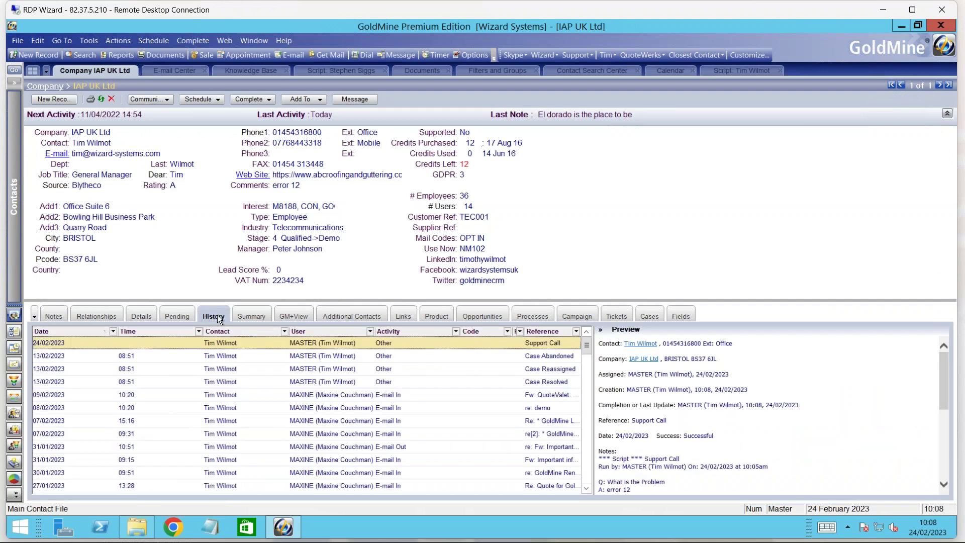
{"action": "double_click", "coordinate": [497, 342]}
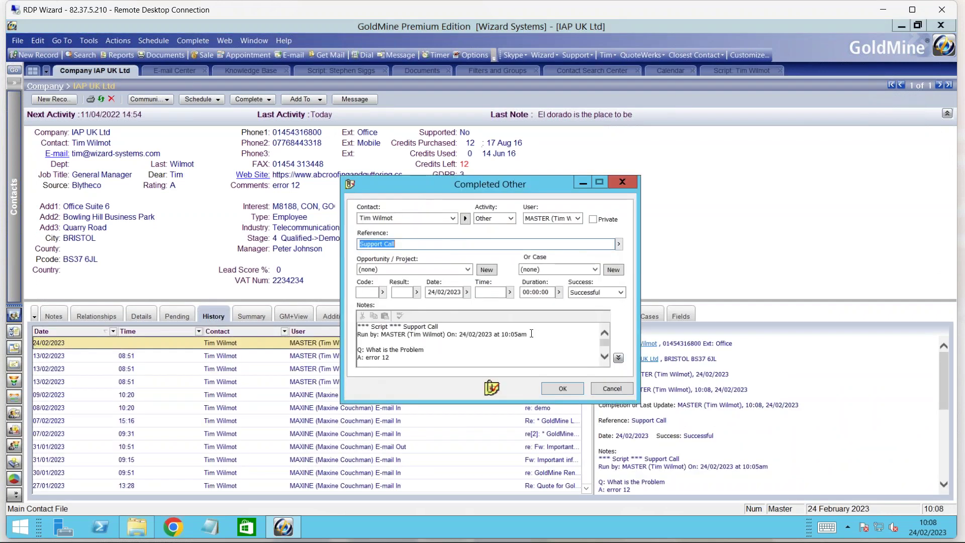
{"action": "left_click", "coordinate": [604, 357]}
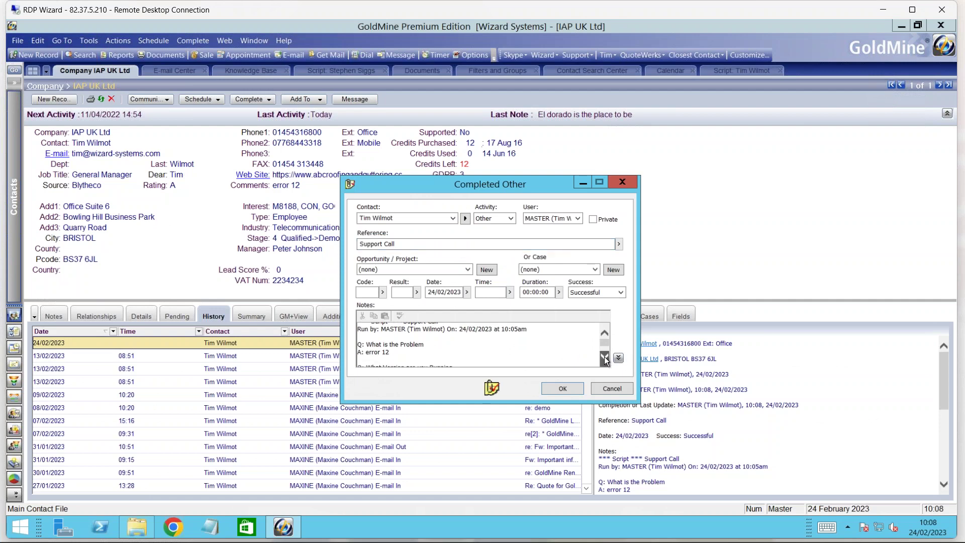
{"action": "left_click", "coordinate": [604, 357]}
{"action": "left_click", "coordinate": [603, 357]}
{"action": "left_click", "coordinate": [603, 357]}
{"action": "left_click", "coordinate": [604, 357]}
{"action": "left_click", "coordinate": [604, 357]}
{"action": "left_click", "coordinate": [604, 356]}
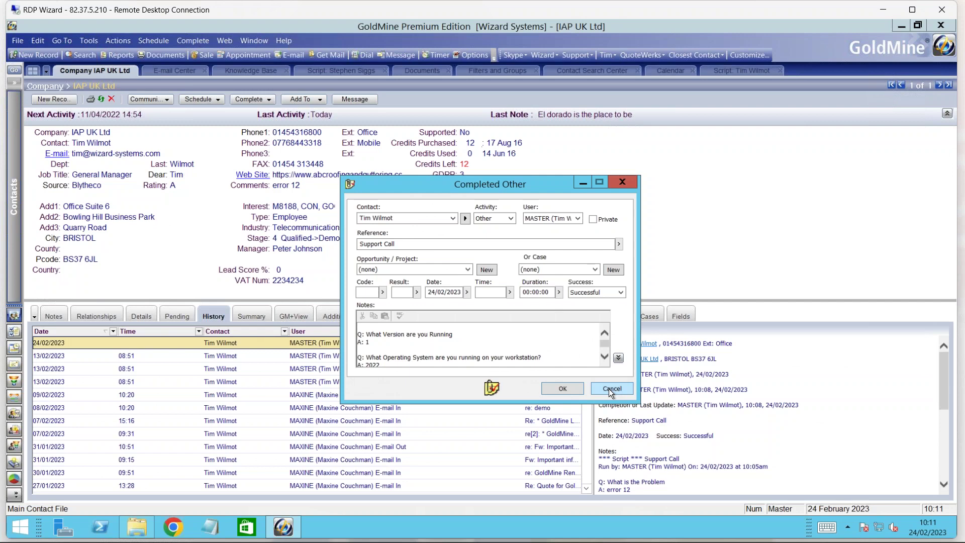
{"action": "left_click", "coordinate": [608, 388]}
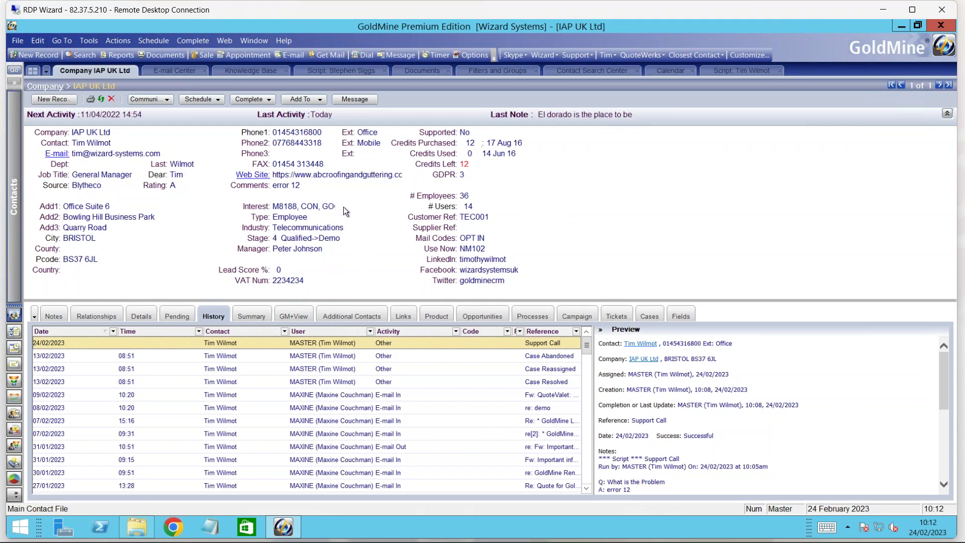
Show the 'Script for HEAT Suspects' Knowledge Base article from the running Support Call script.
{"action": "left_click", "coordinate": [253, 70]}
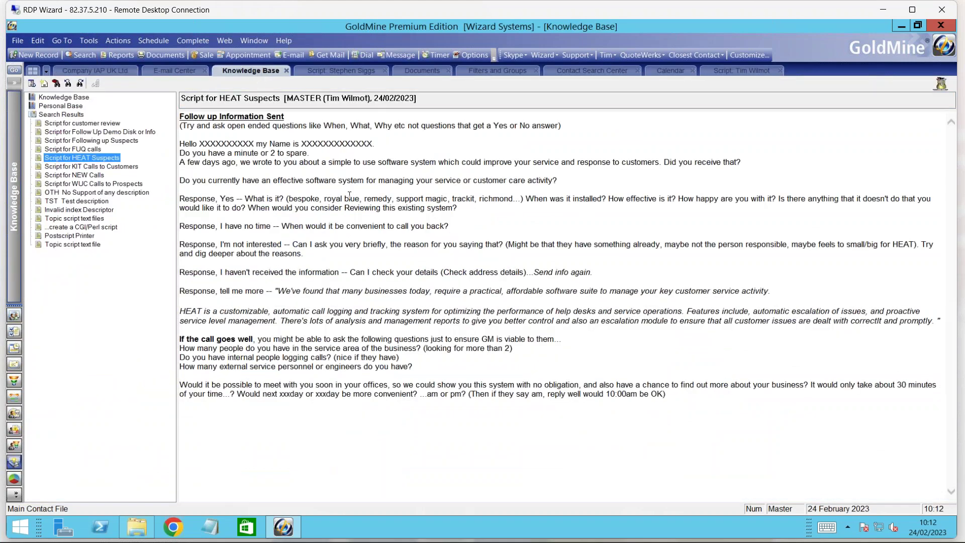
{"action": "left_click", "coordinate": [727, 70]}
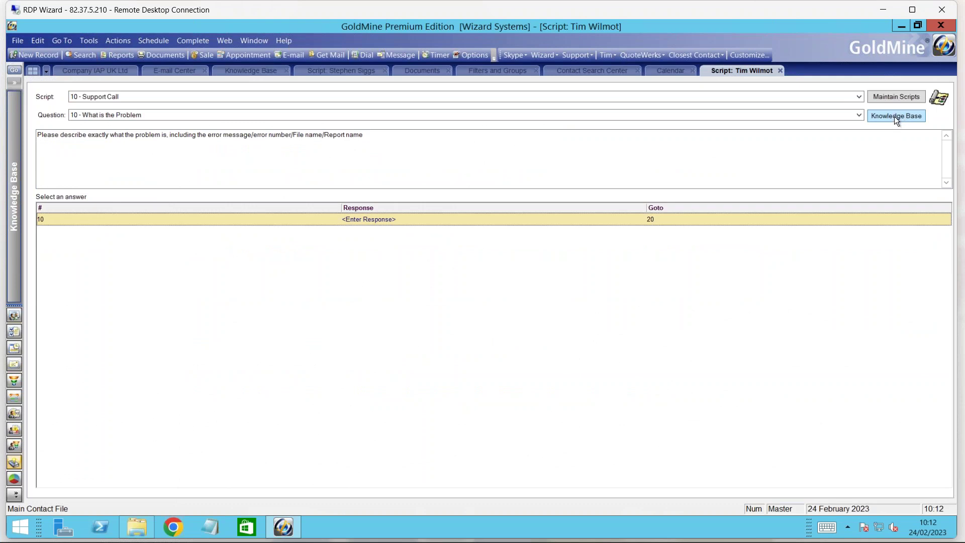
{"action": "left_click", "coordinate": [237, 69]}
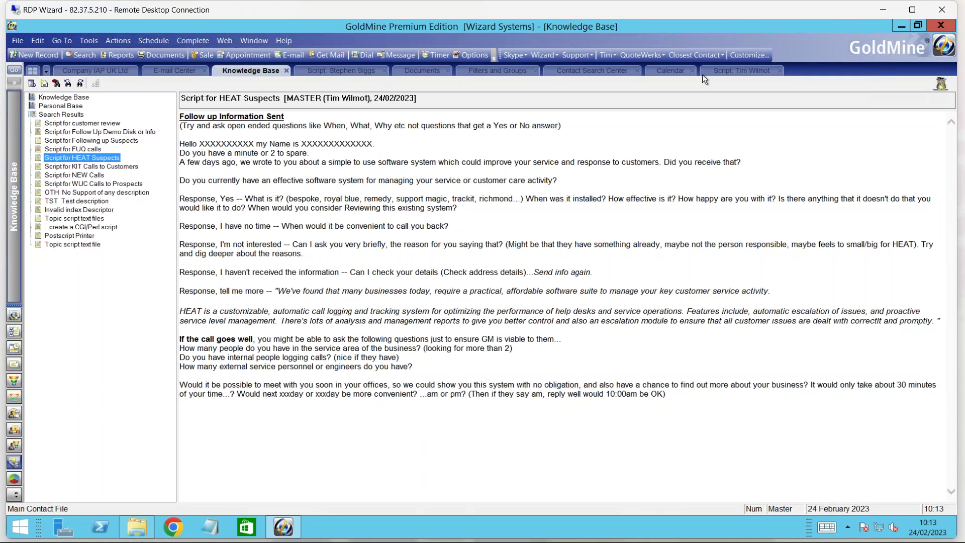
Open the Support Call Branching Script Profile, listing questions from 10 'What is the Problem' to 55.
{"action": "left_click", "coordinate": [716, 70]}
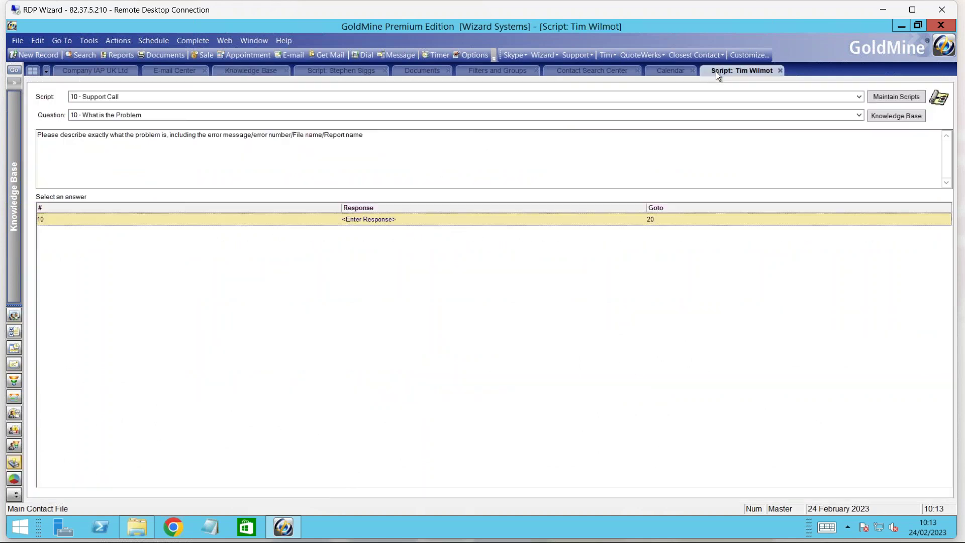
{"action": "left_click", "coordinate": [893, 99]}
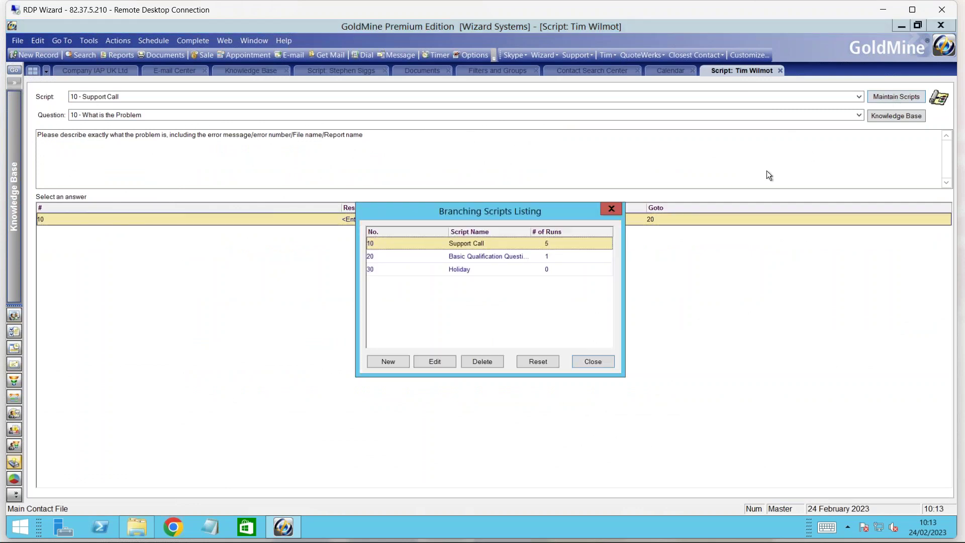
{"action": "left_click", "coordinate": [448, 361]}
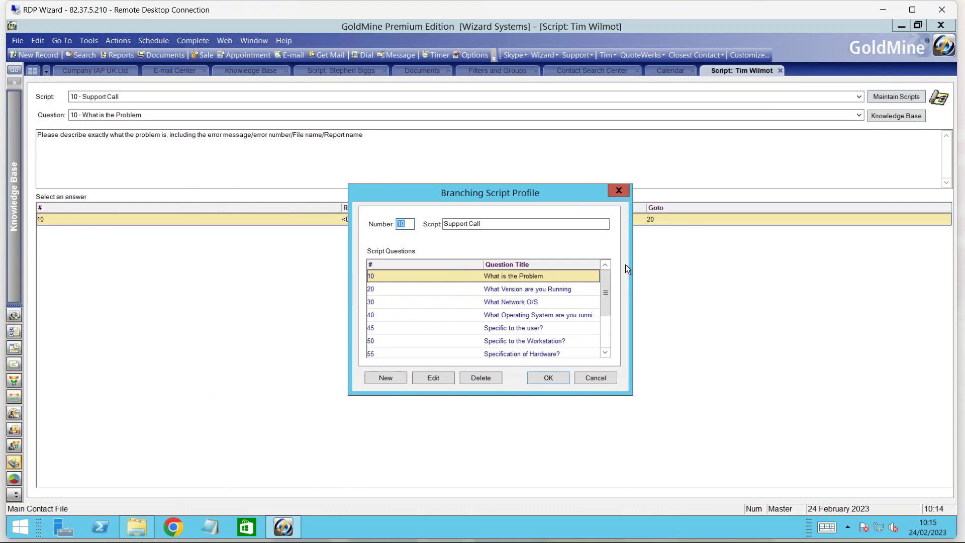
{"action": "mouse_move", "coordinate": [819, 532]}
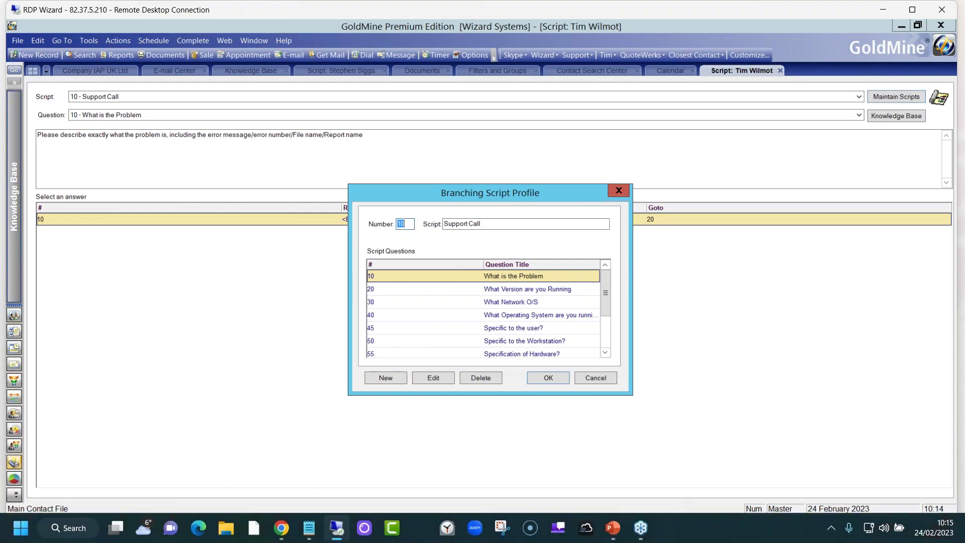